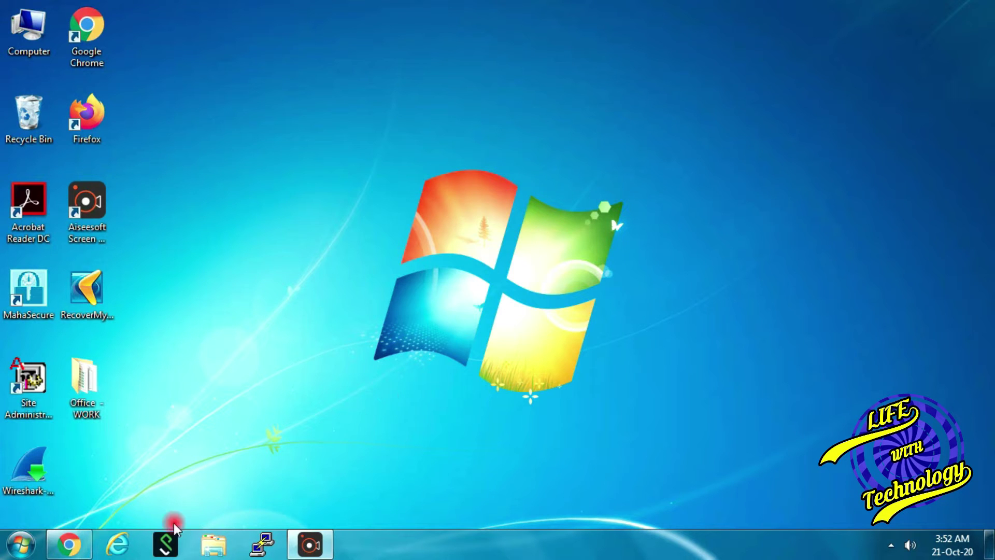
Step: Search Google in Chrome for 'Download Rufus for Windows 7'
left_click(68, 543)
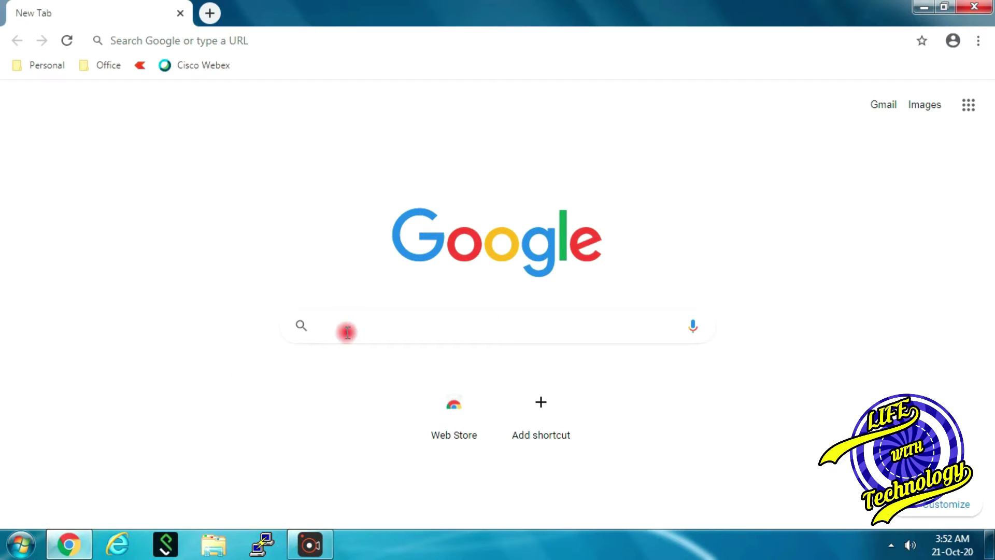
type("Download")
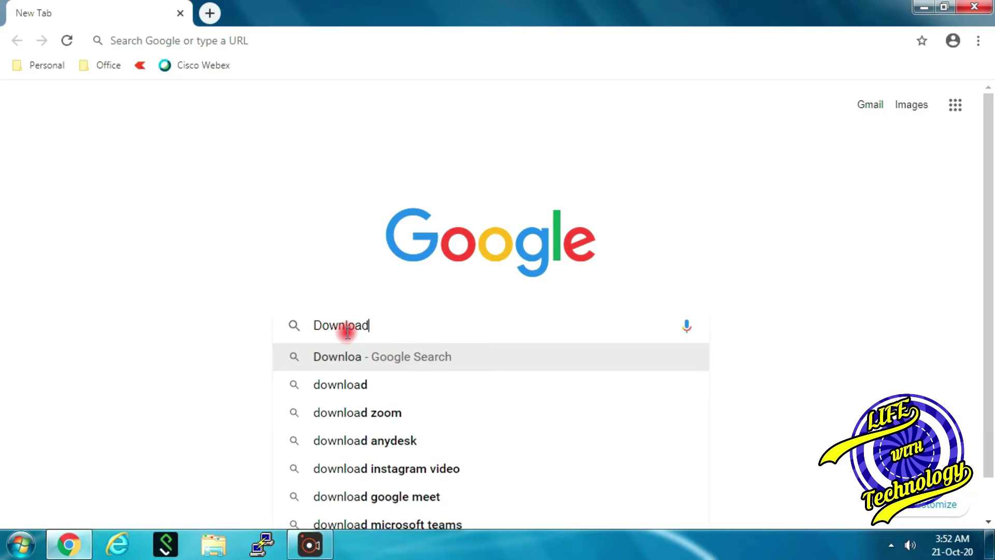
type(" Ruf")
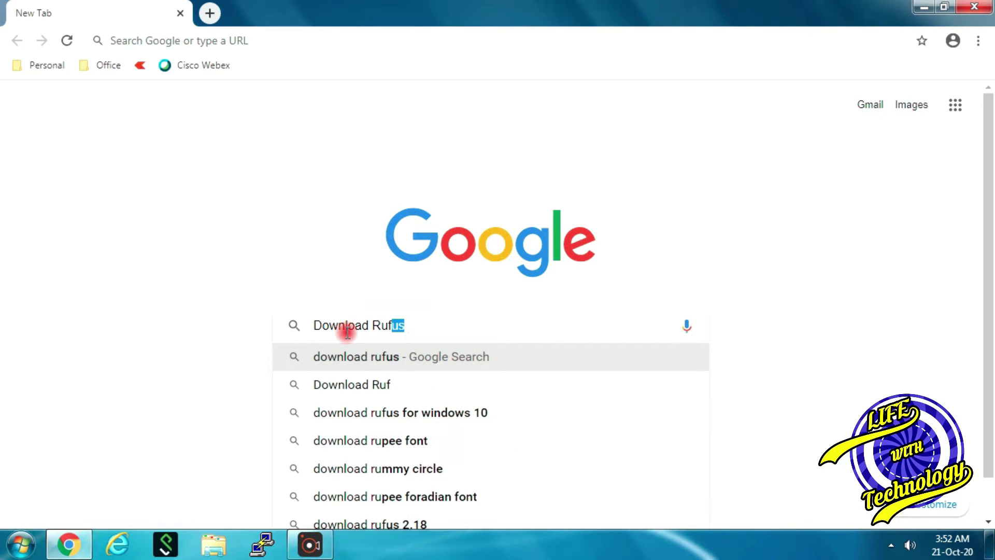
type("us for ")
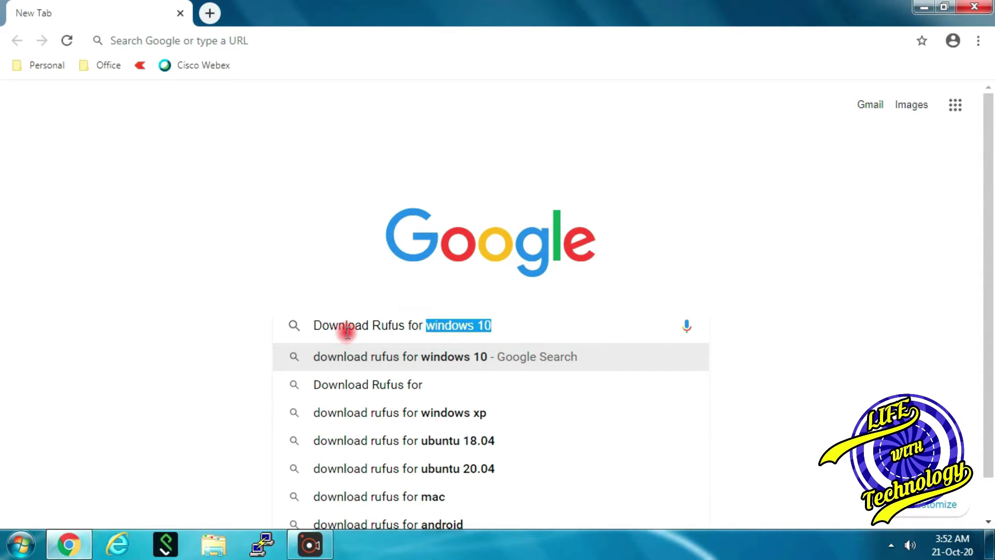
type("Windows ")
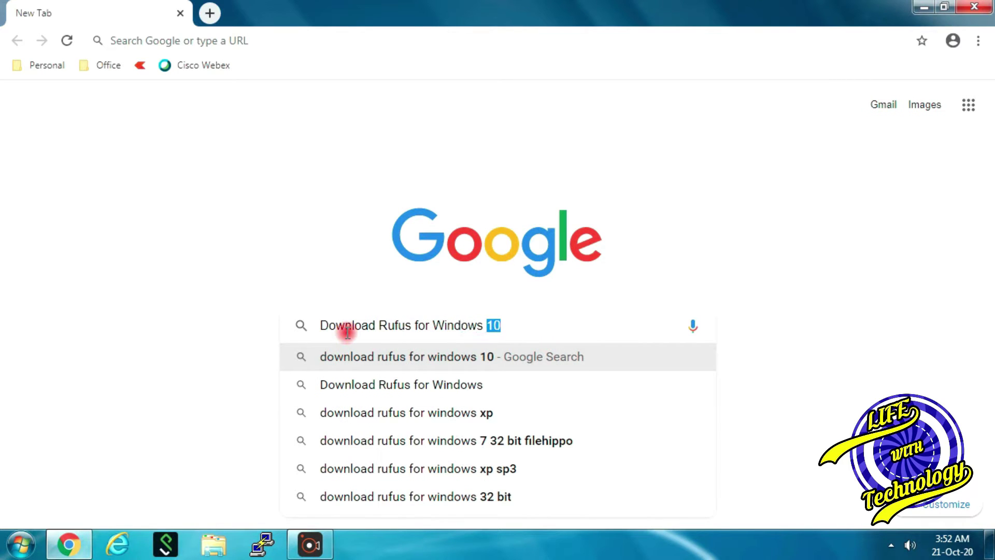
type("7")
key("Return")
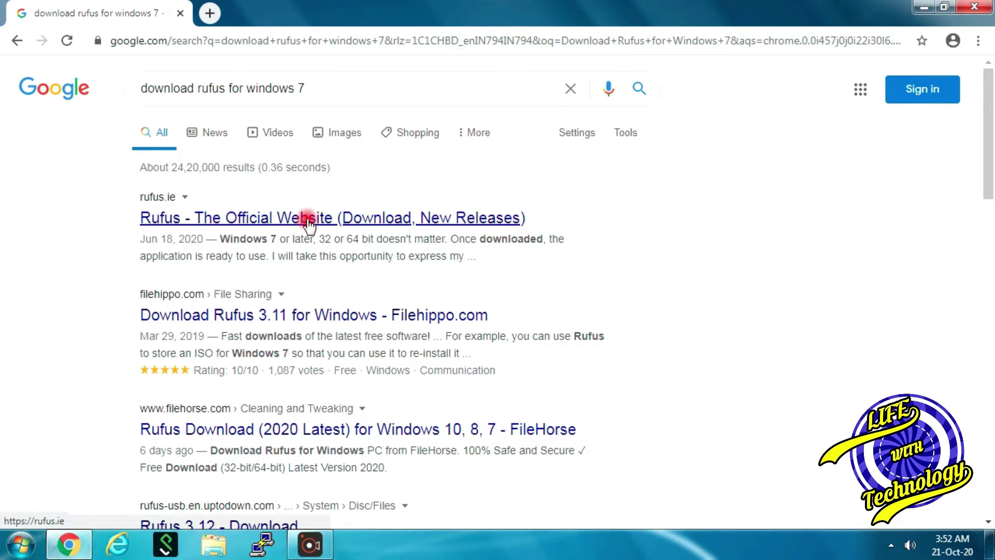
Step: Download the Rufus 3.12 installer (rufus-3.12.exe) from the rufus.ie download section
left_click(309, 221)
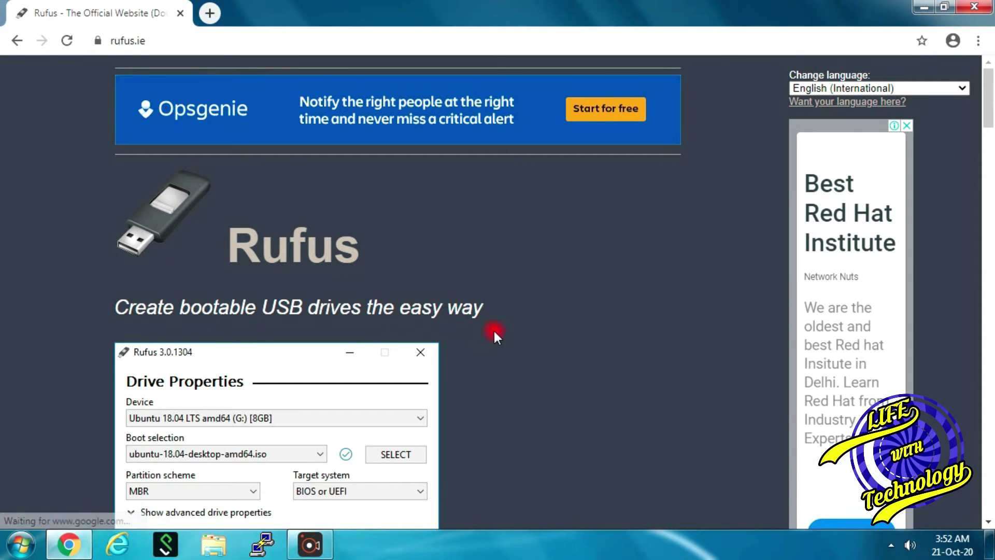
scroll(495, 330, "down", 9)
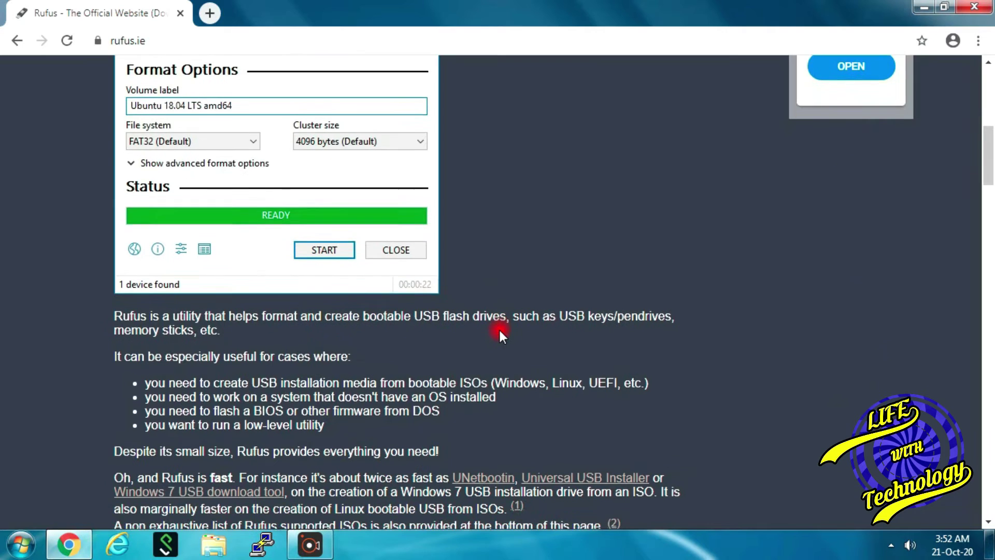
scroll(500, 334, "down", 6)
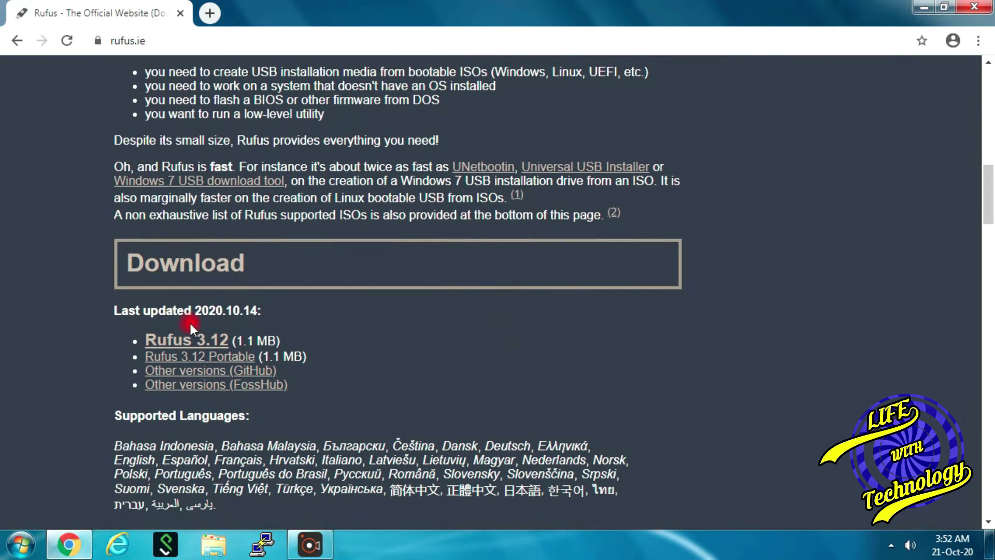
left_click_drag(115, 310, 266, 311)
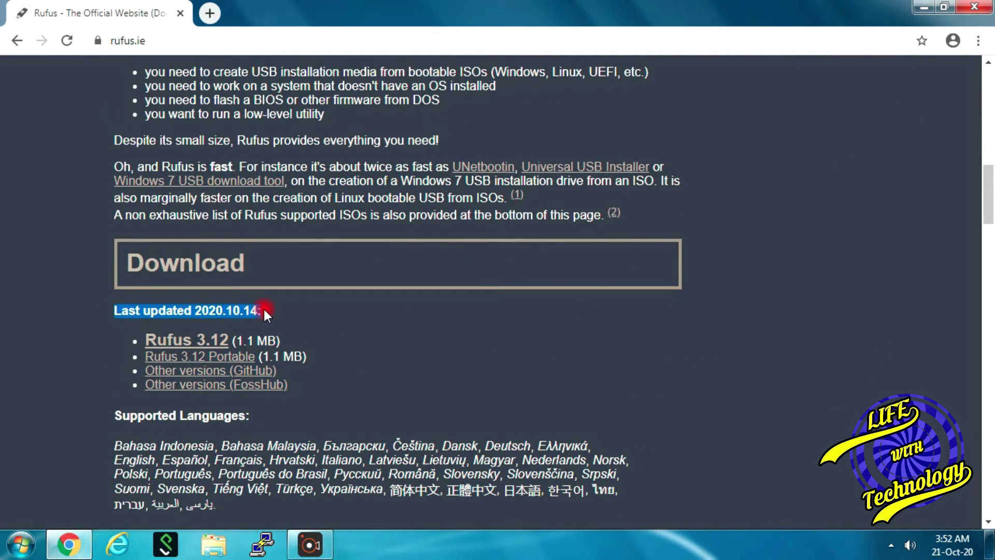
left_click(216, 343)
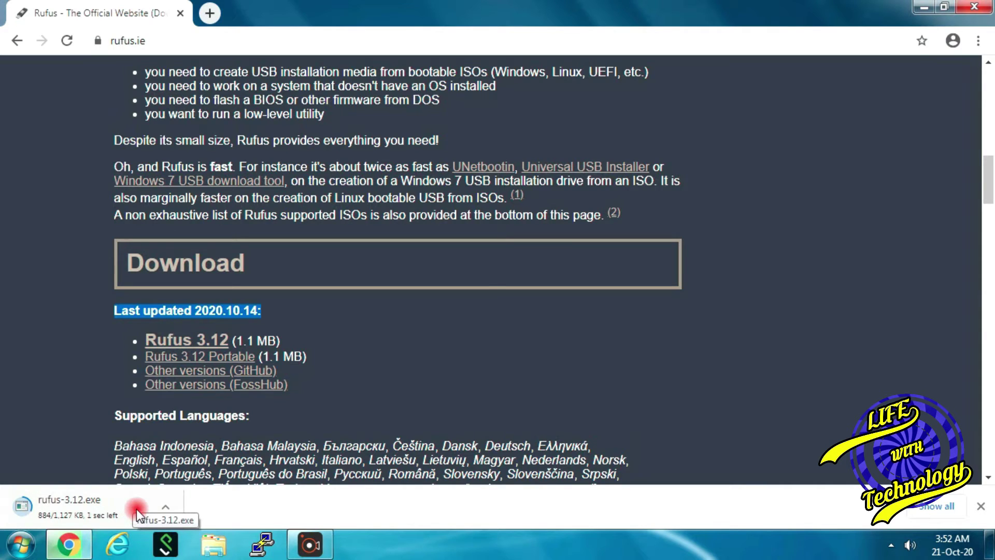
left_click(137, 505)
Step: Show rufus-3.12.exe in the Downloads folder and run it, accepting the security warning
right_click(138, 507)
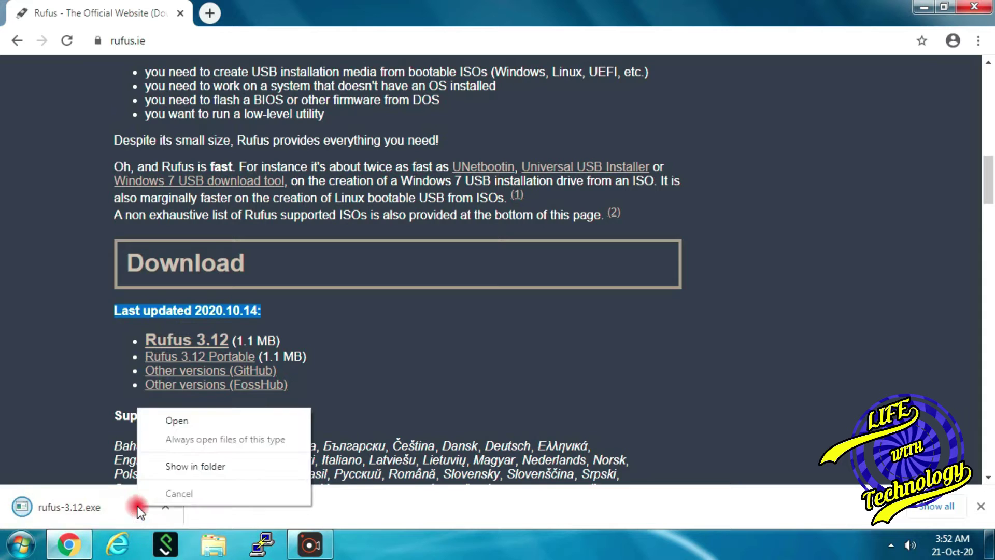
left_click(188, 466)
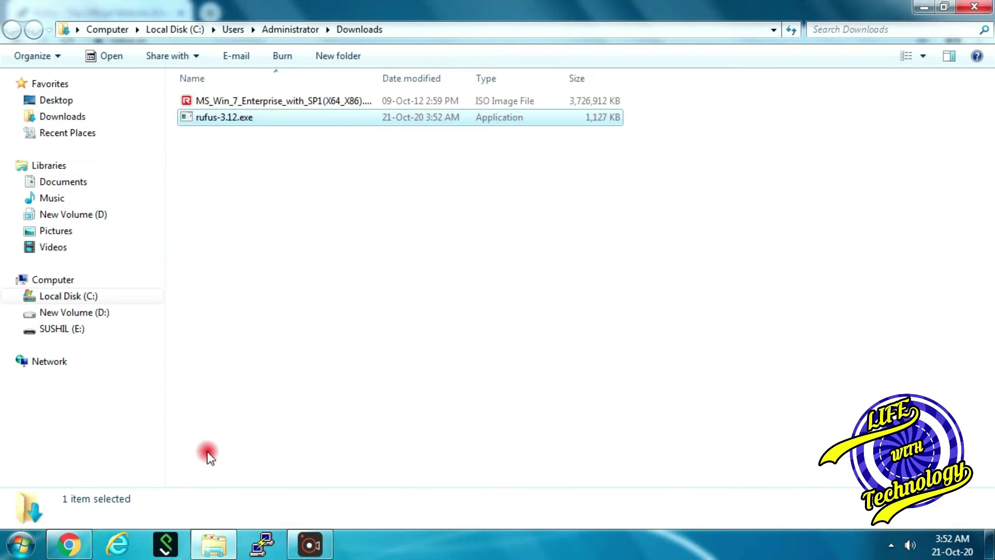
double_click(261, 117)
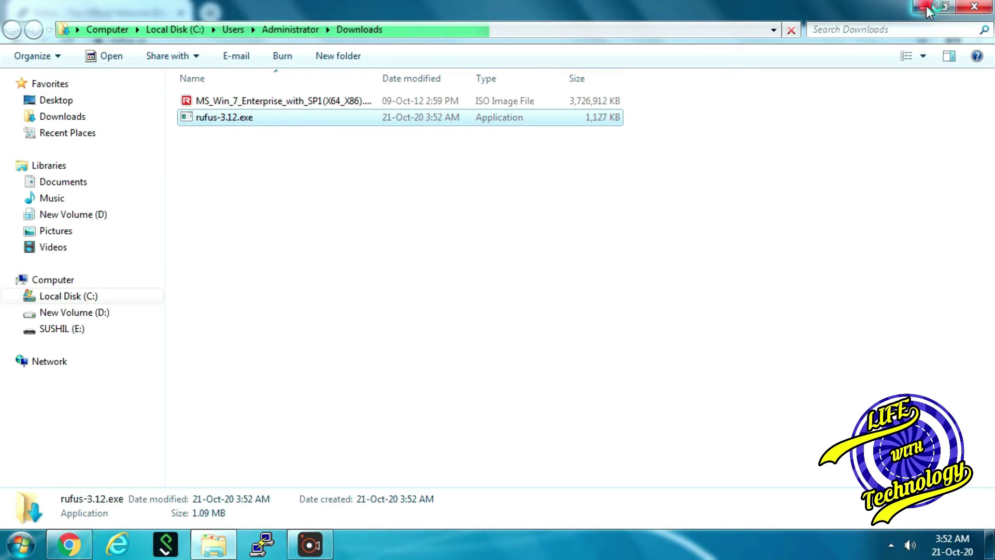
left_click(542, 289)
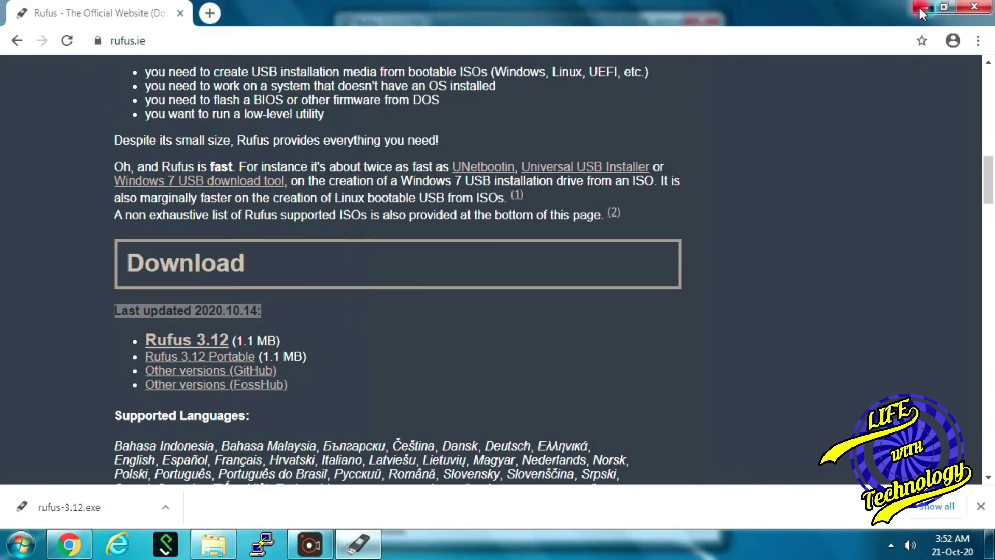
Step: Bring the Rufus window forward and keep the 8 GB E: drive as the target device
left_click(919, 8)
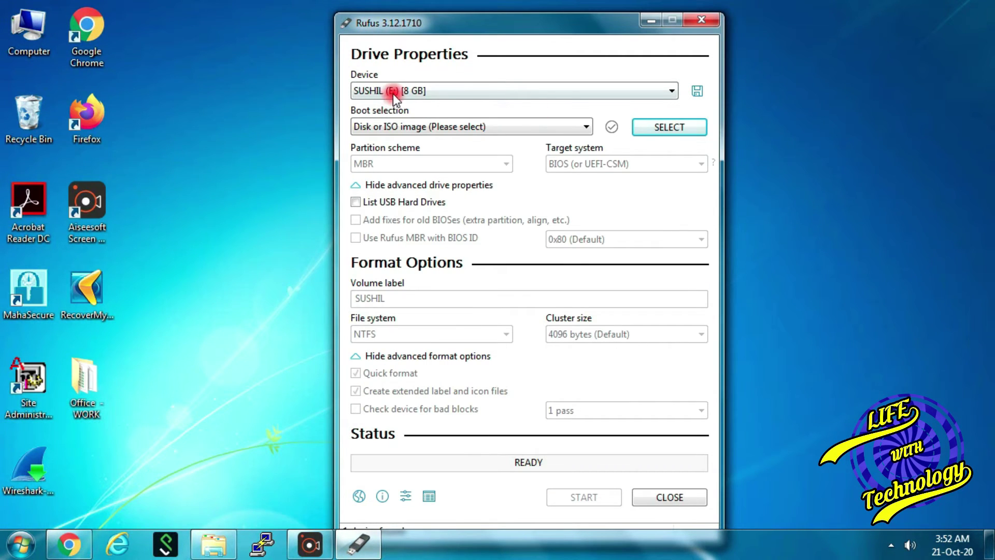
left_click_drag(502, 34, 498, 17)
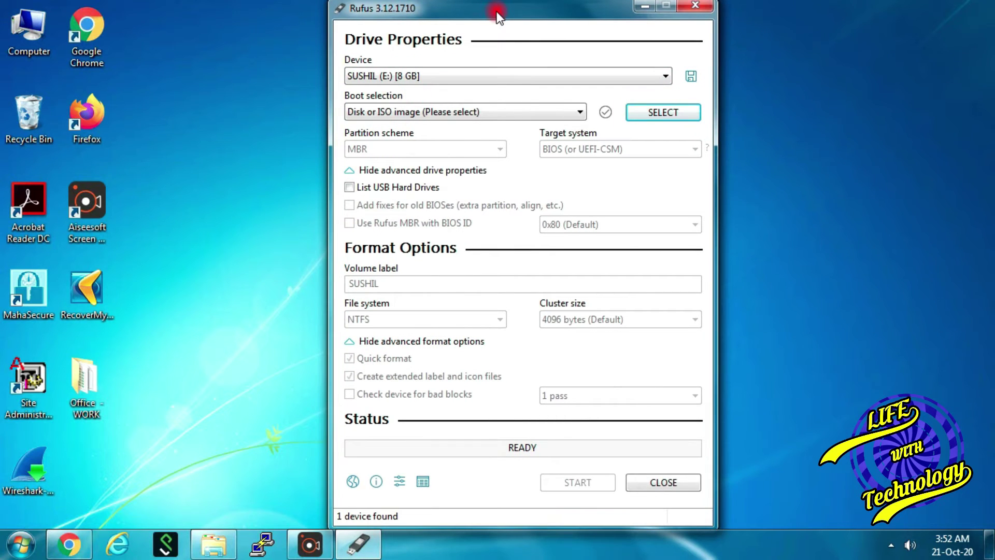
left_click(420, 76)
left_click(397, 92)
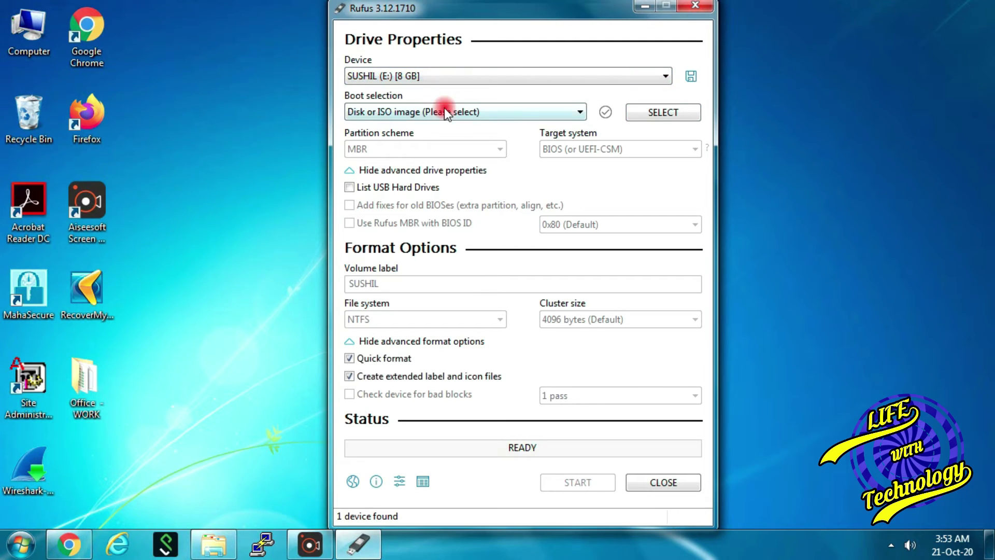
Step: With 'Disk or ISO image' as boot selection, load MS_Win_7_Enterprise_with_SP1(X64_X86).iso from Downloads
left_click(510, 111)
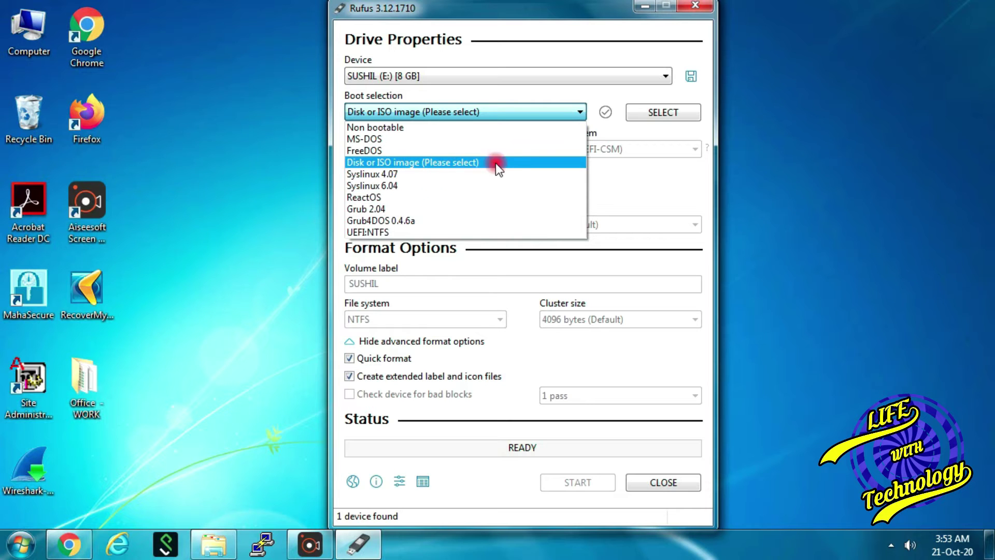
left_click(519, 164)
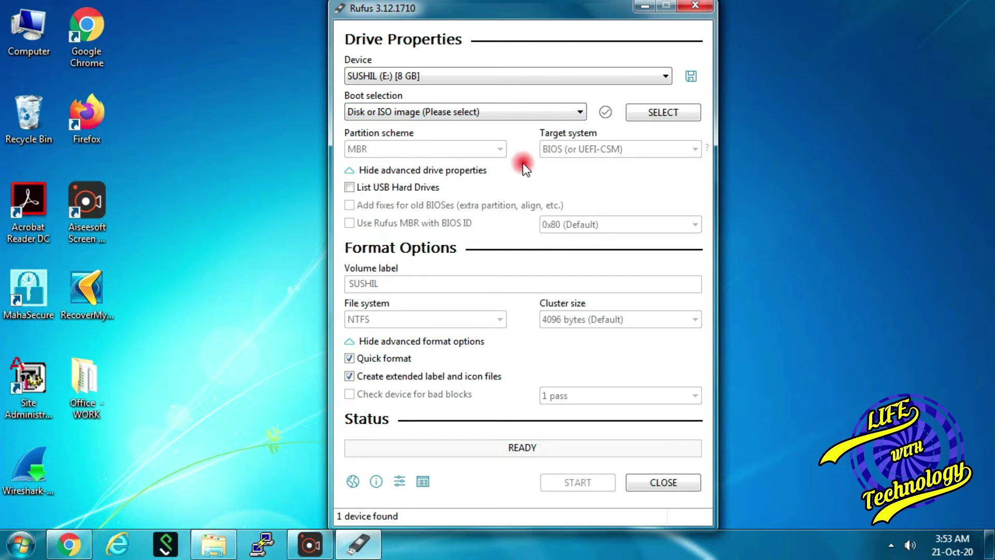
left_click(685, 113)
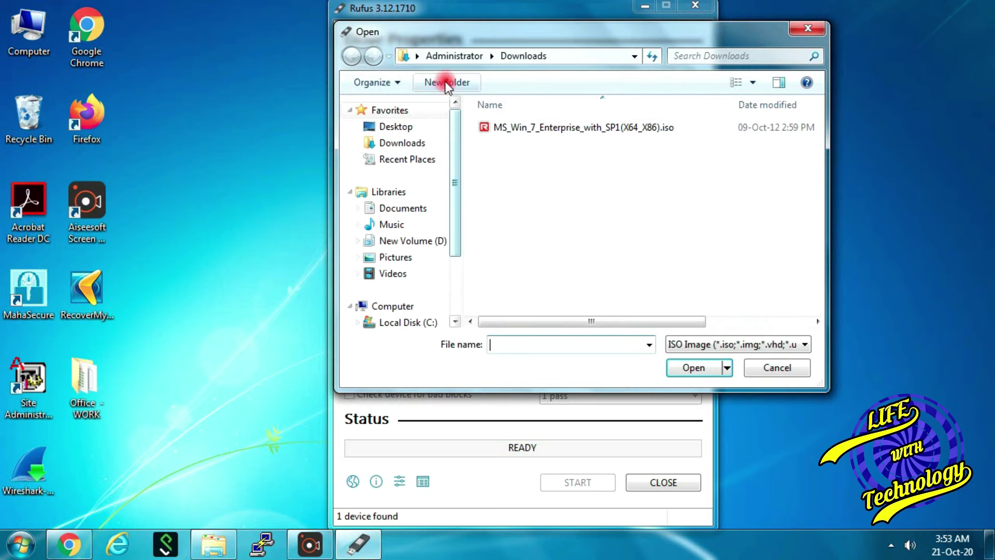
left_click(546, 131)
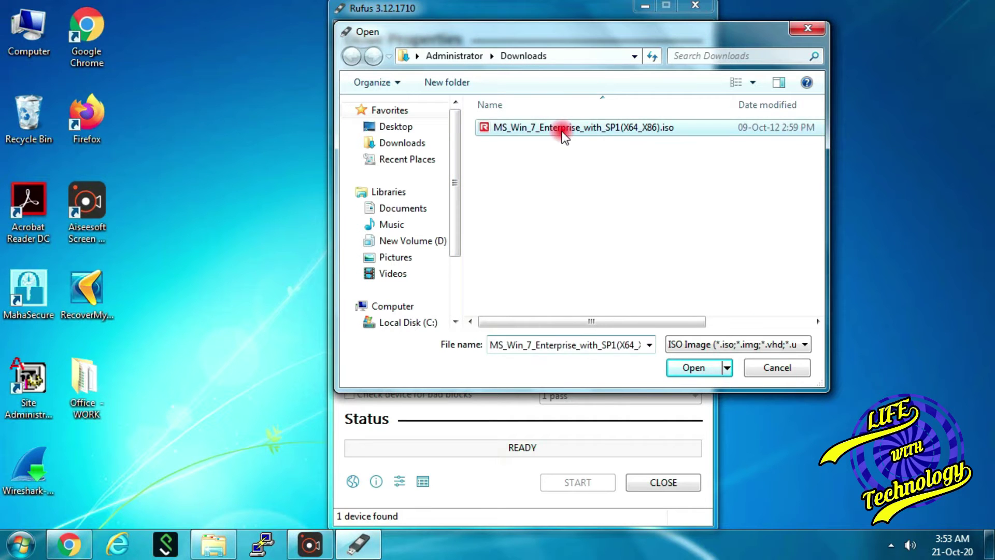
left_click(685, 369)
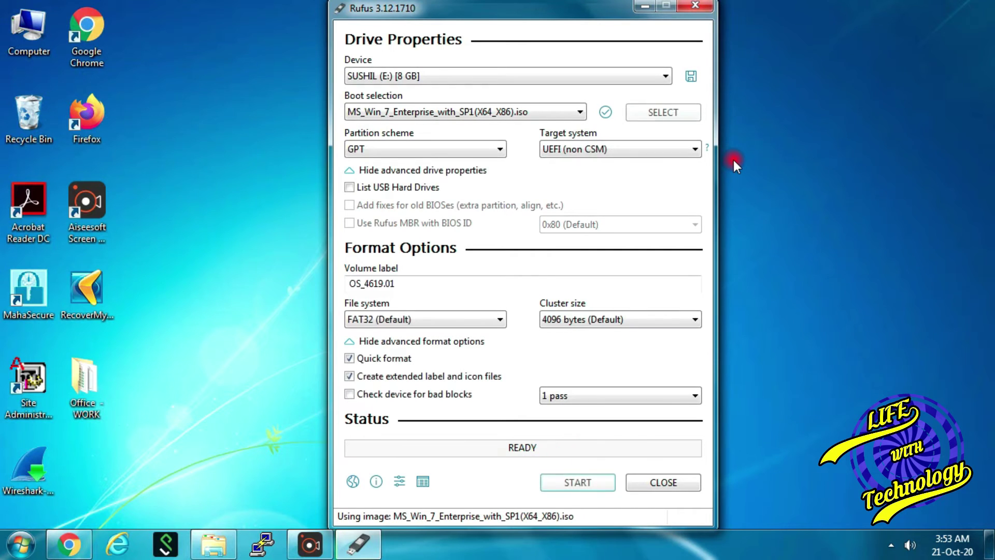
Step: Set the partition scheme to MBR with target system BIOS (or UEFI-CSM)
left_click(476, 150)
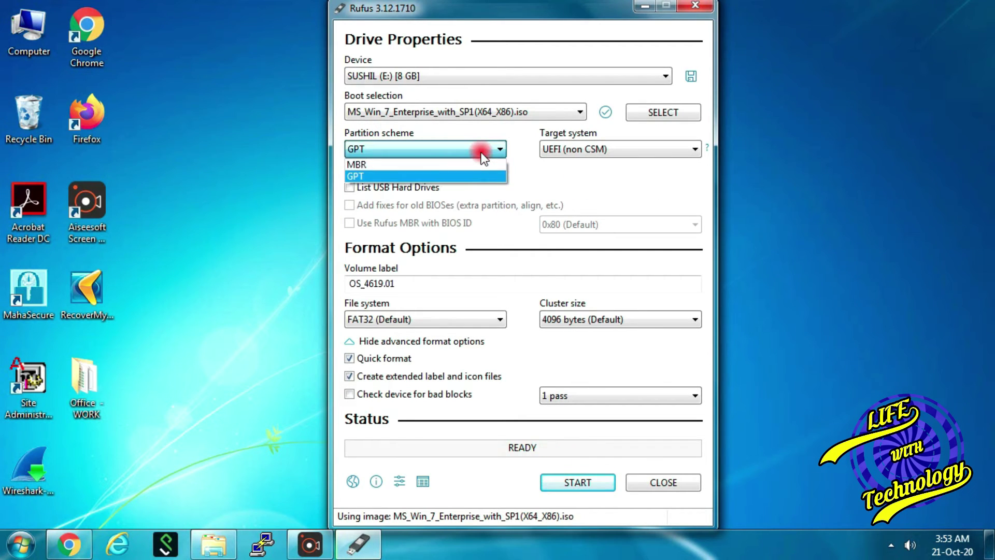
left_click(372, 165)
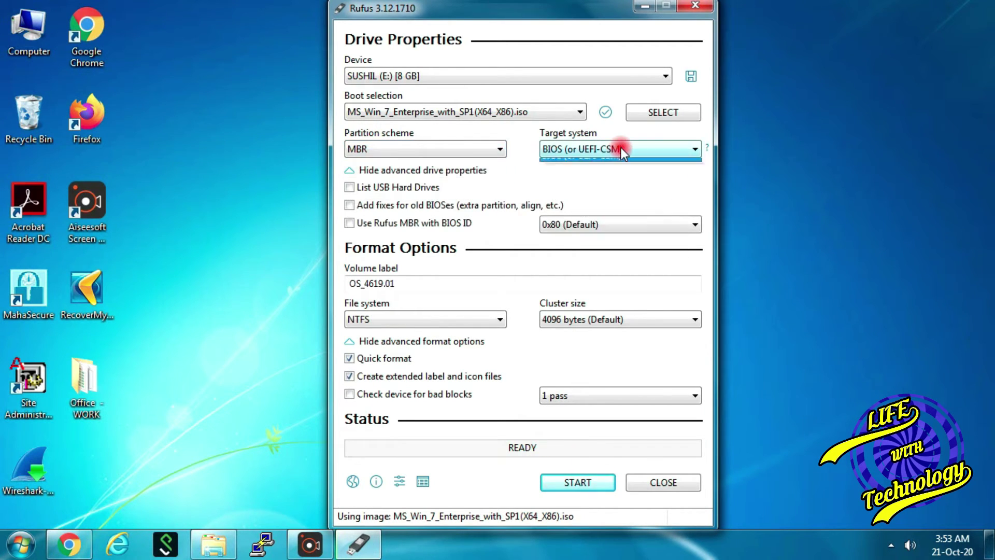
left_click(620, 148)
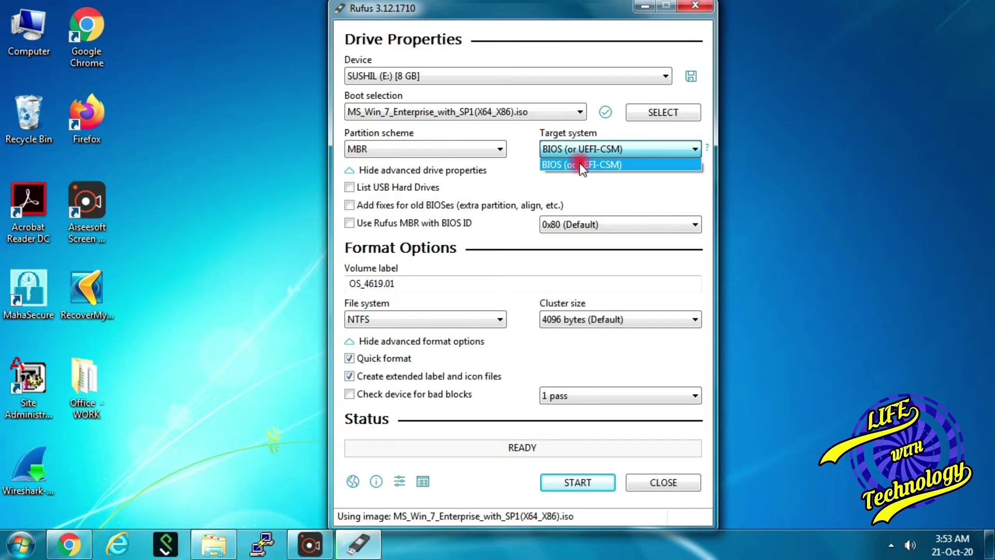
left_click(631, 166)
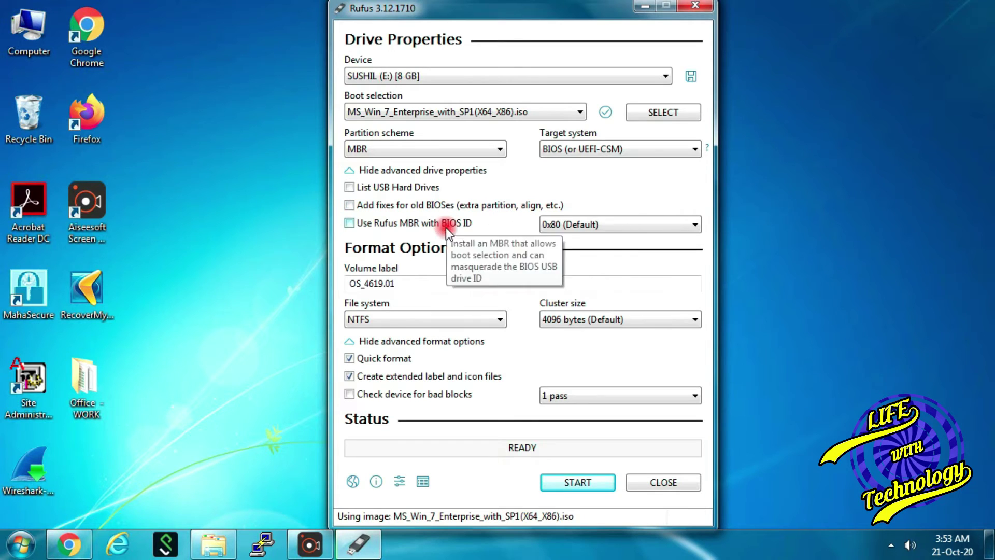
Step: Change the volume label to 'Windows 7 Enterprise' and keep the NTFS file system
double_click(420, 283)
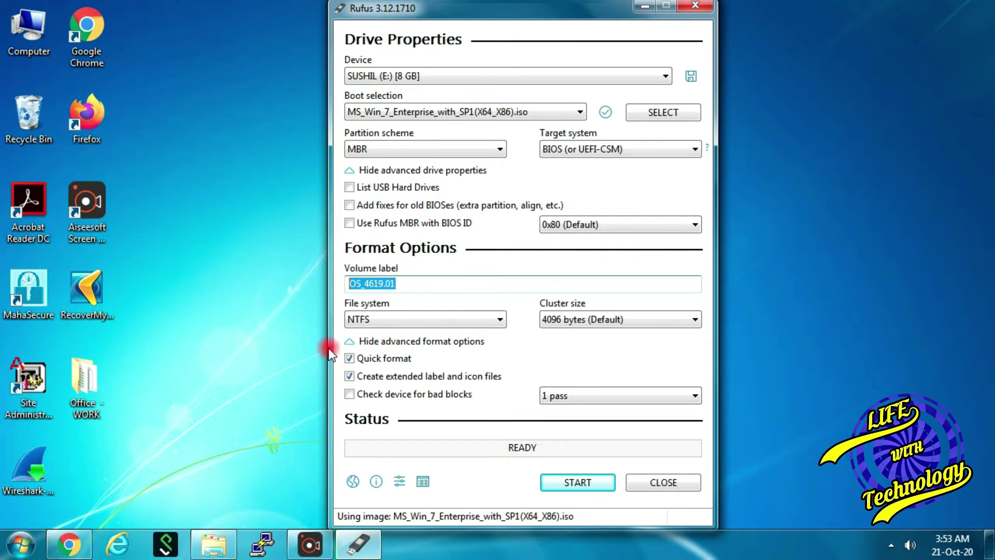
type("Win")
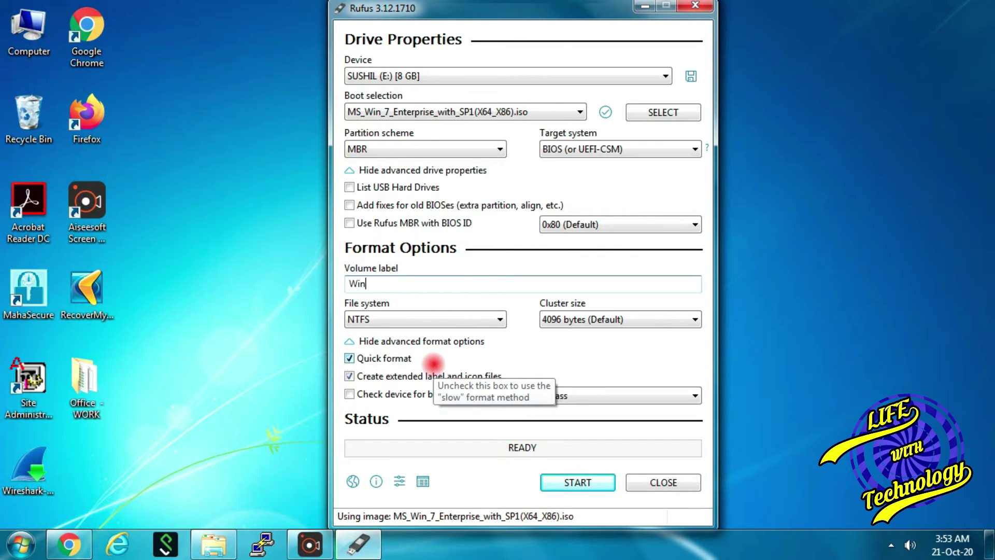
type("dows 7 ")
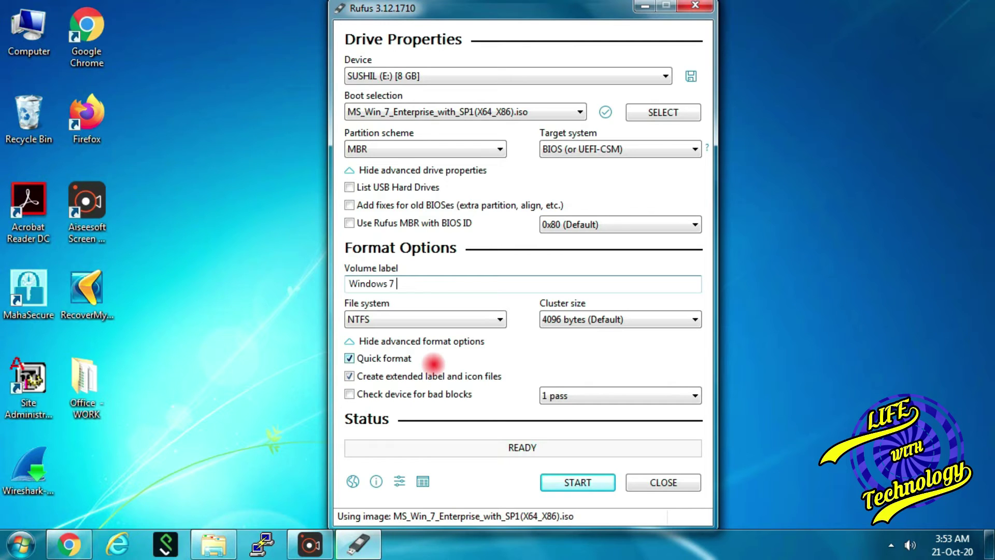
type("Enterprise")
left_click(394, 320)
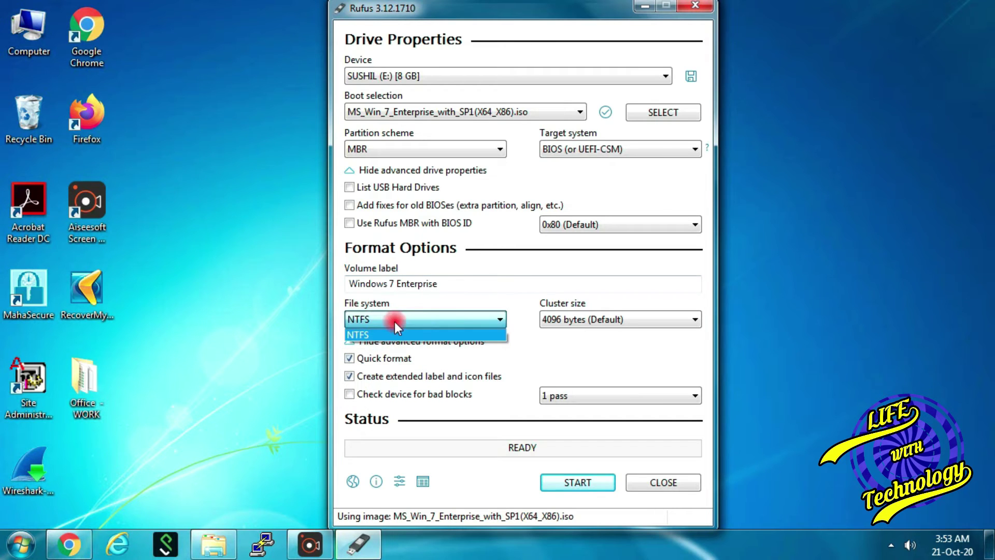
left_click(591, 327)
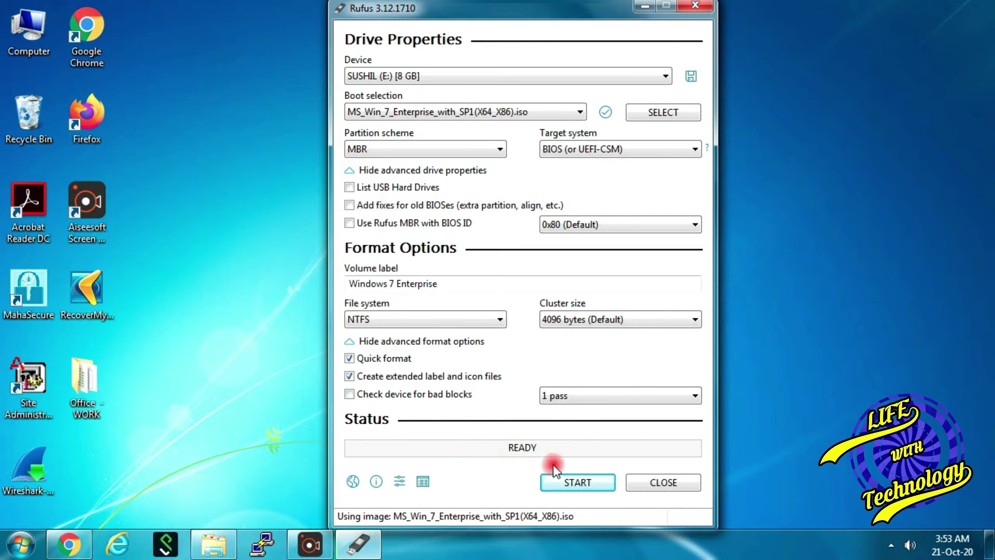
Step: Start writing the Windows 7 image to the 8 GB E: drive, accepting that its data is erased
left_click(568, 482)
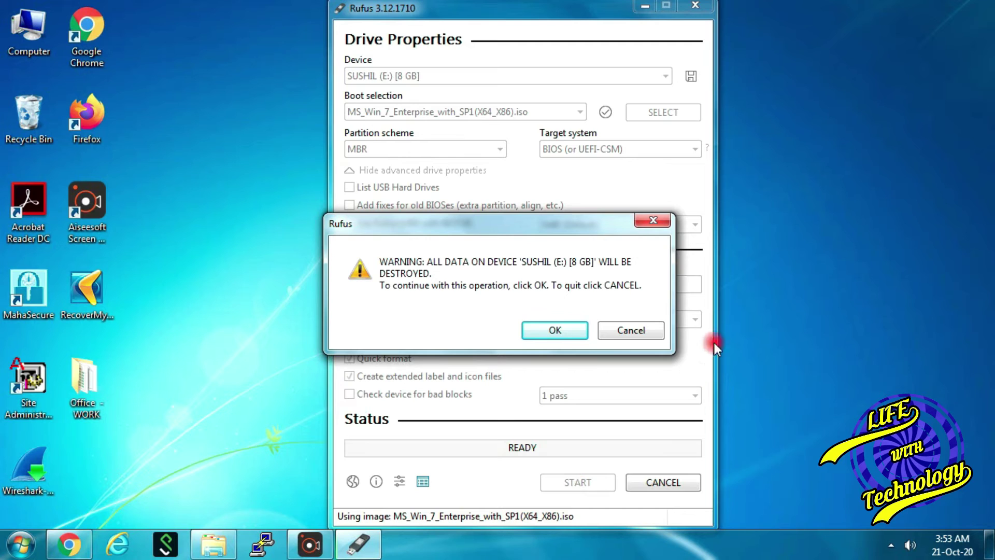
left_click(546, 331)
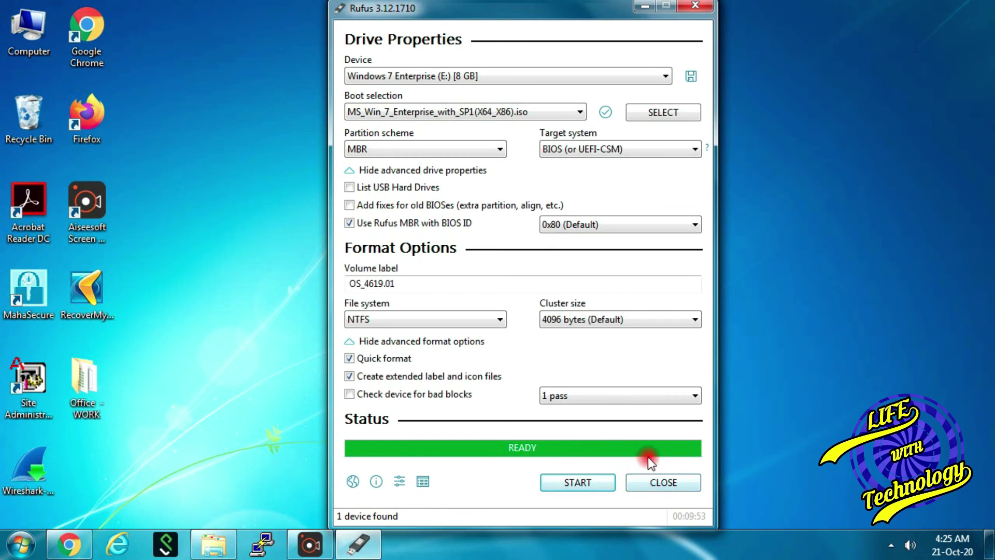
Step: Close Rufus and browse the Windows 7 Enterprise (E:) drive in Explorer, selecting setup.exe
left_click(664, 483)
left_click(213, 544)
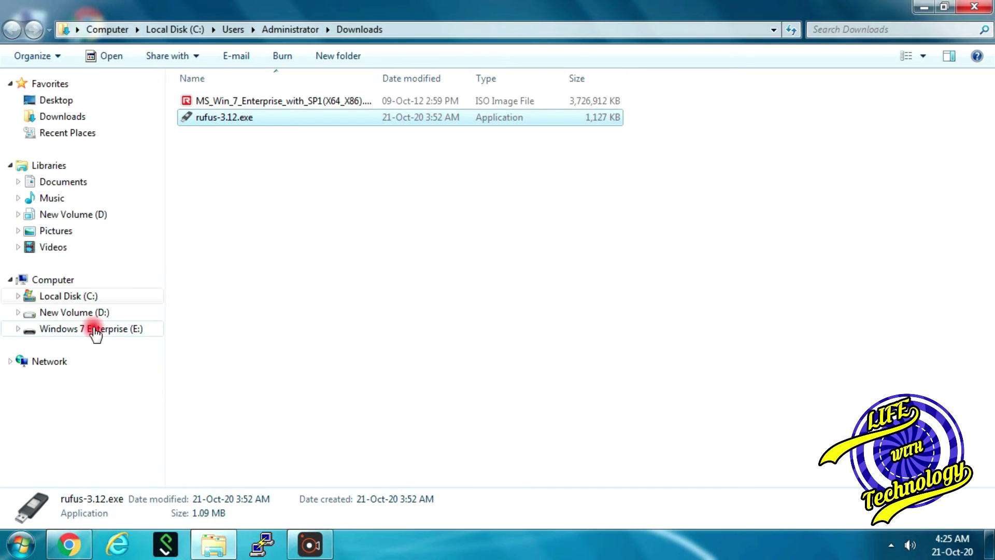
left_click(133, 336)
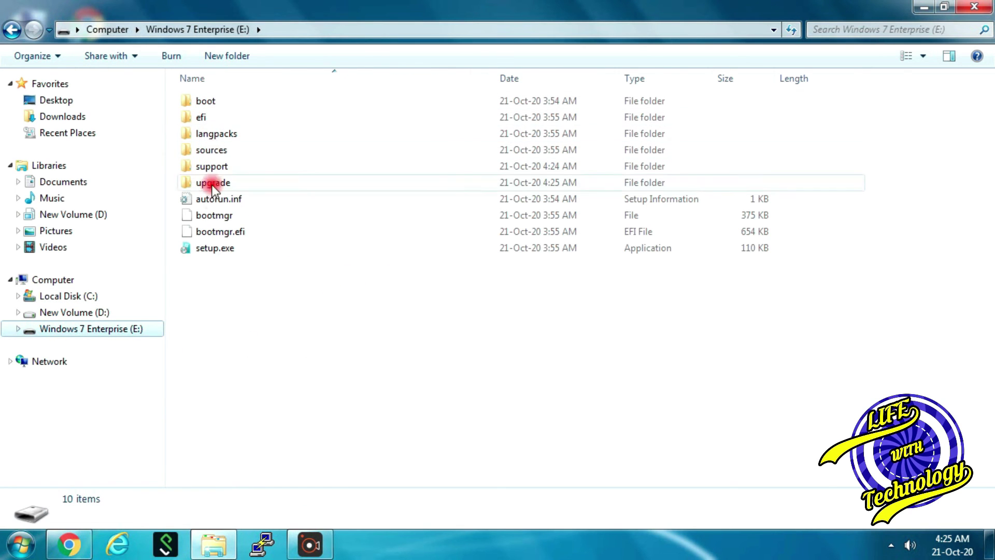
left_click(220, 249)
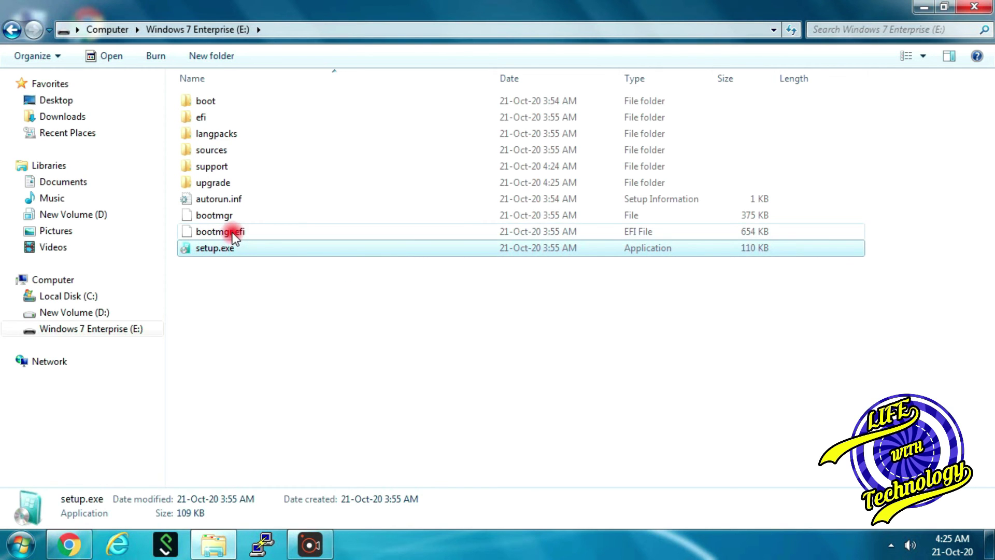
Step: Run setup.exe from the E: drive to bring up the Install Windows start screen
double_click(221, 248)
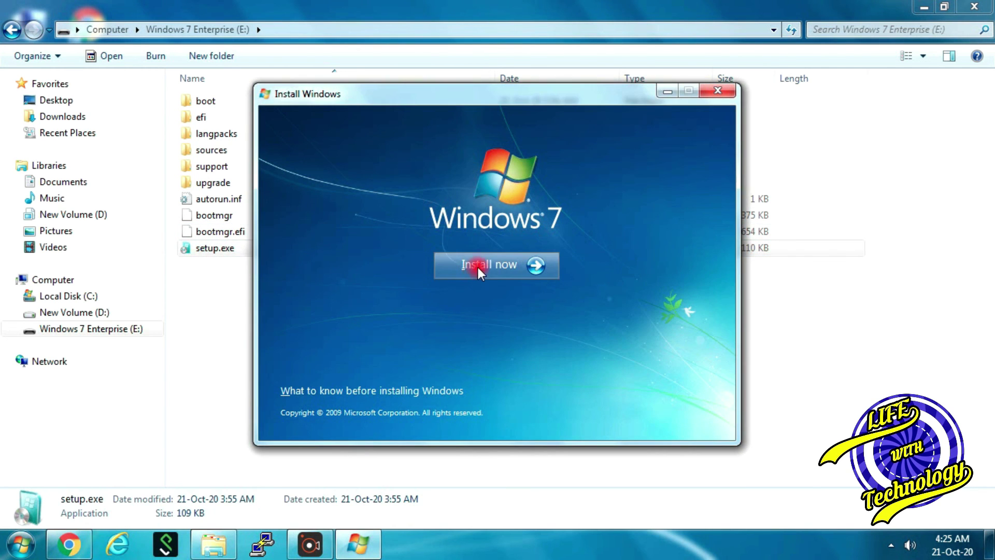
left_click(488, 263)
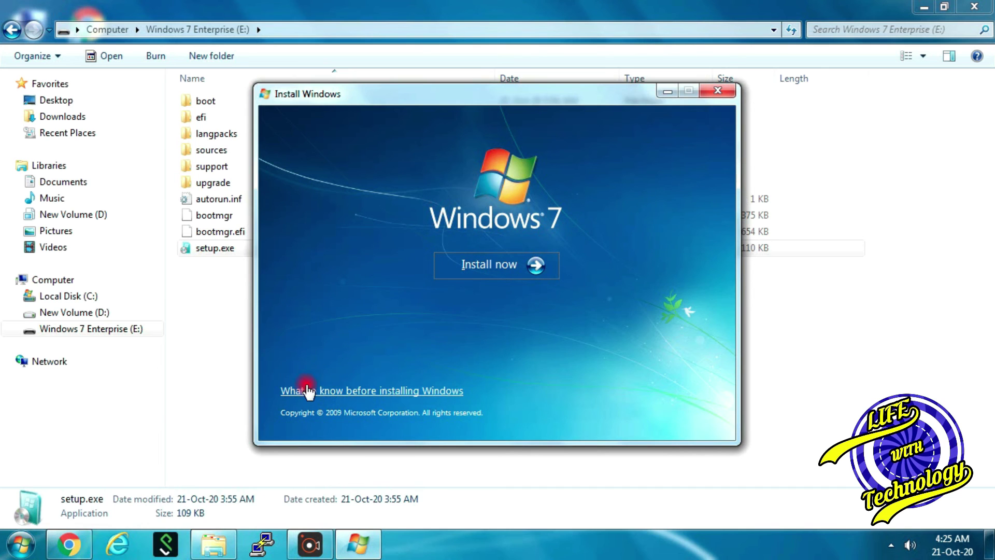